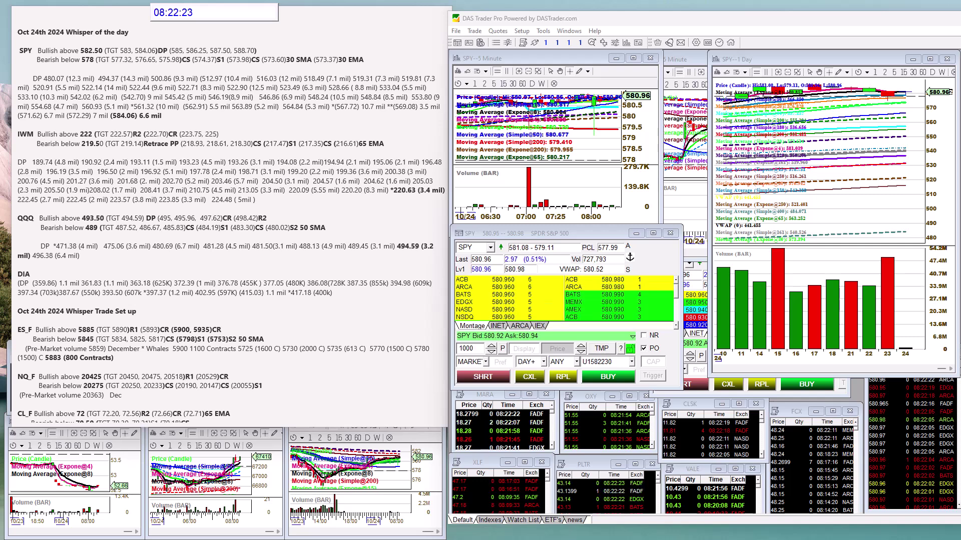
Step: Load IWM into the montage and charts and highlight its 219.50 bearish level in the notes
left_click(479, 249)
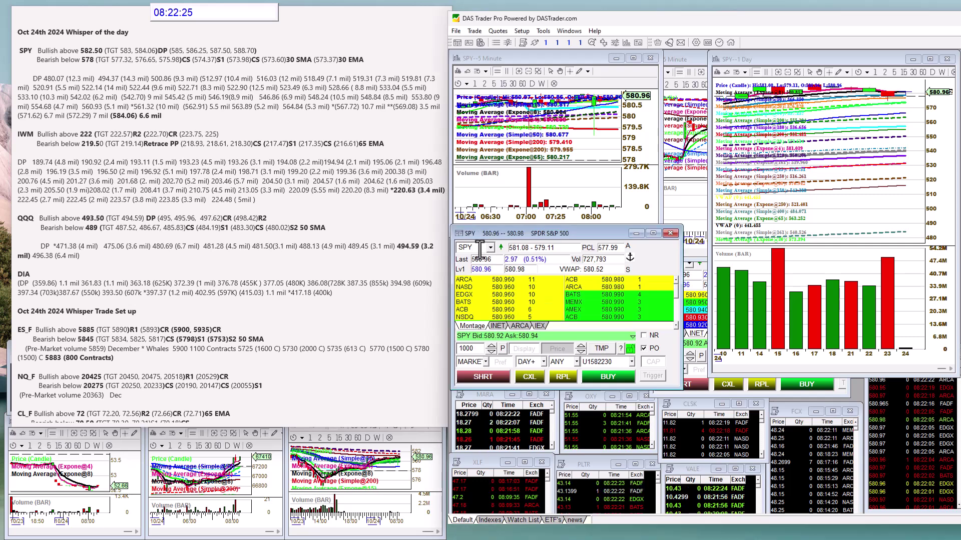
type("IWM")
key("Return")
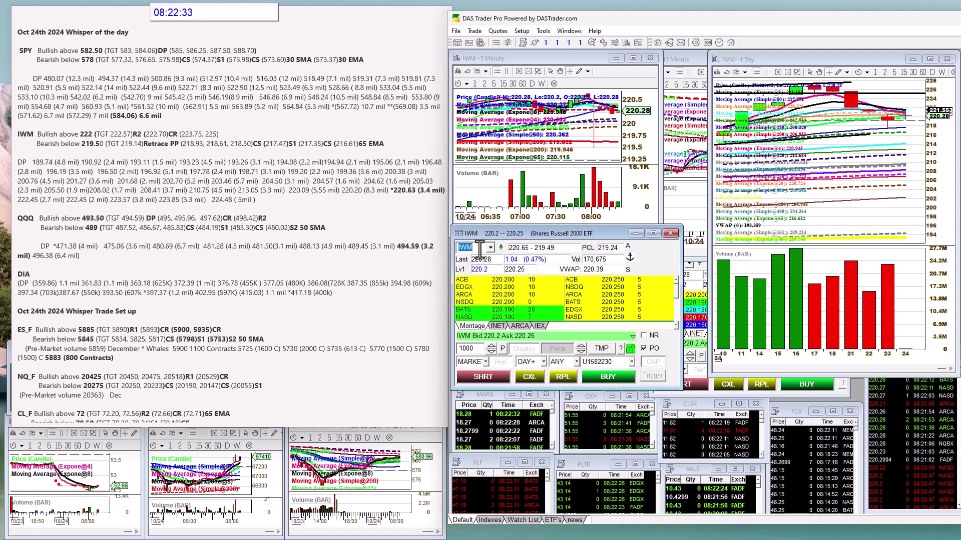
left_click(105, 144)
left_click_drag(81, 144, 389, 144)
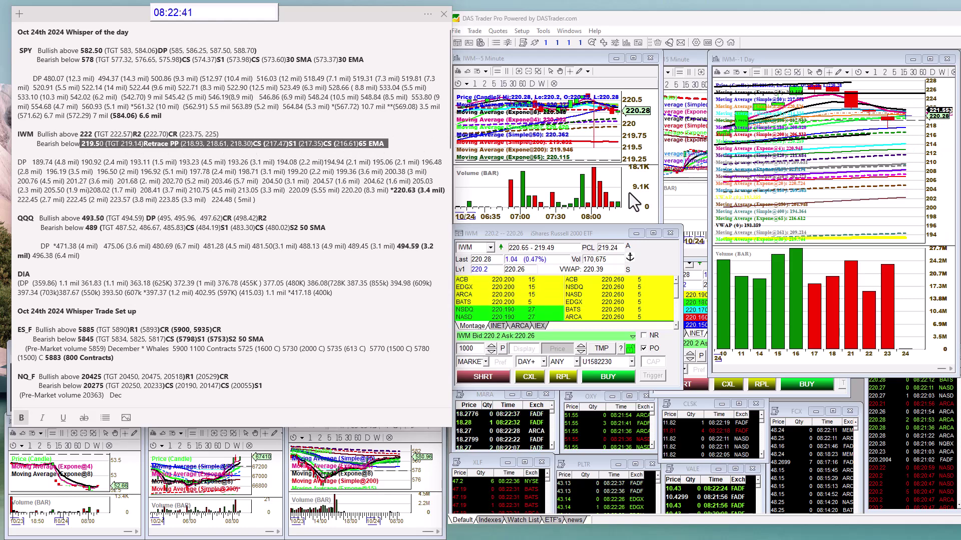
Step: Switch the montage and linked charts to QQQ, then clear the ticker
left_click(477, 246)
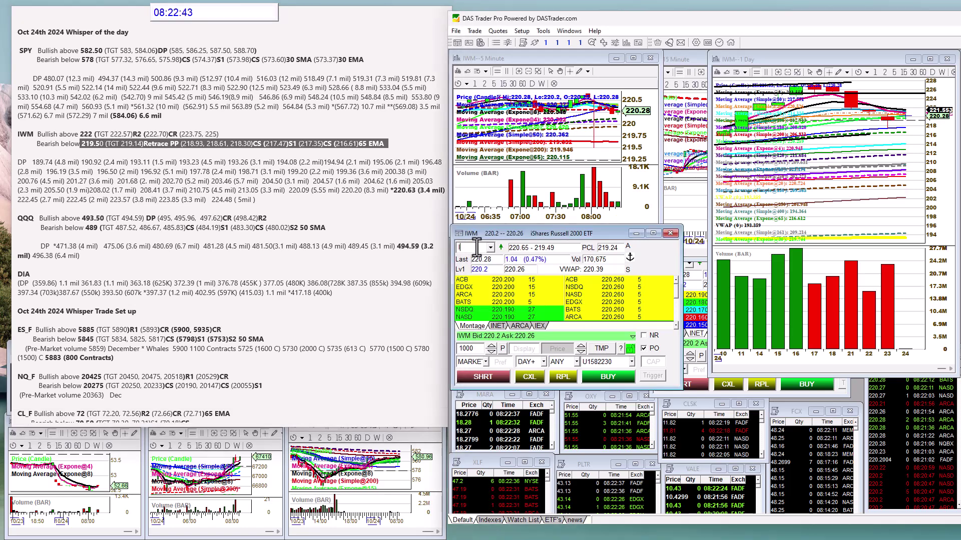
type("QQ")
key("Return")
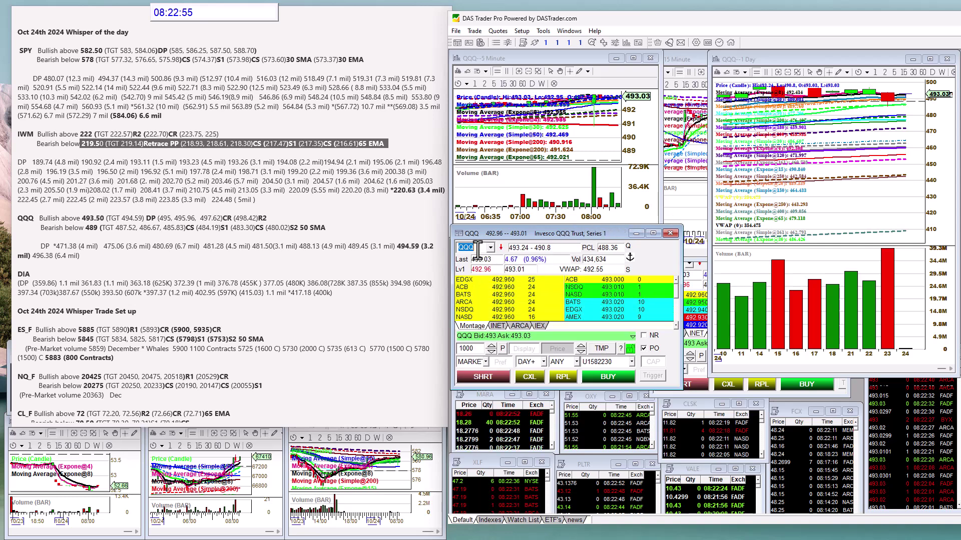
key("BackSpace")
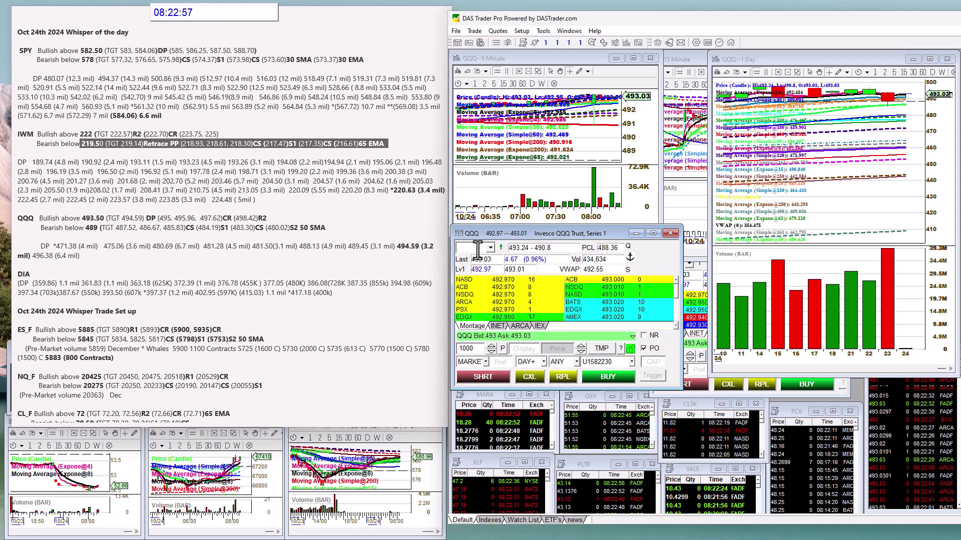
Step: Load #ES futures and highlight the 5883 level on the ES_F notes line
type("ES")
key("Return")
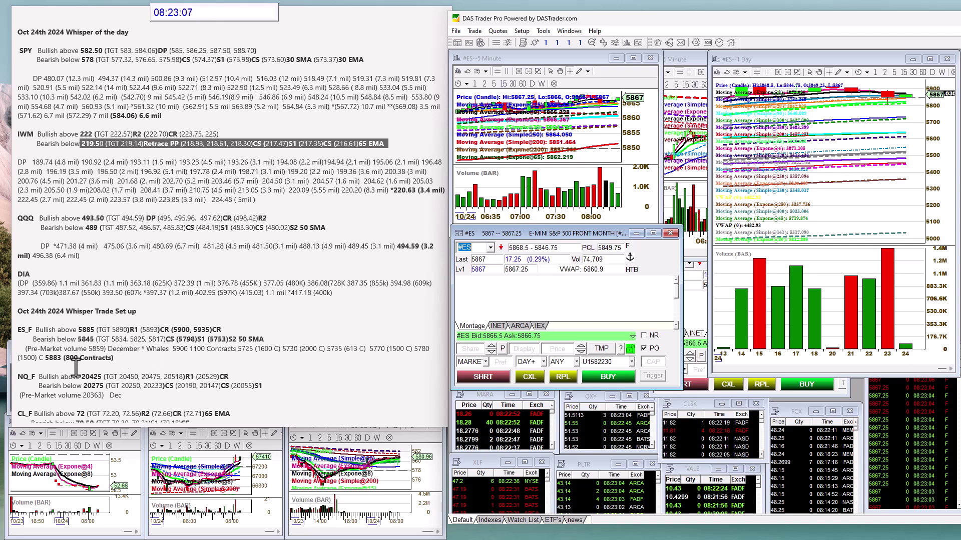
left_click(44, 359)
left_click_drag(45, 359, 64, 359)
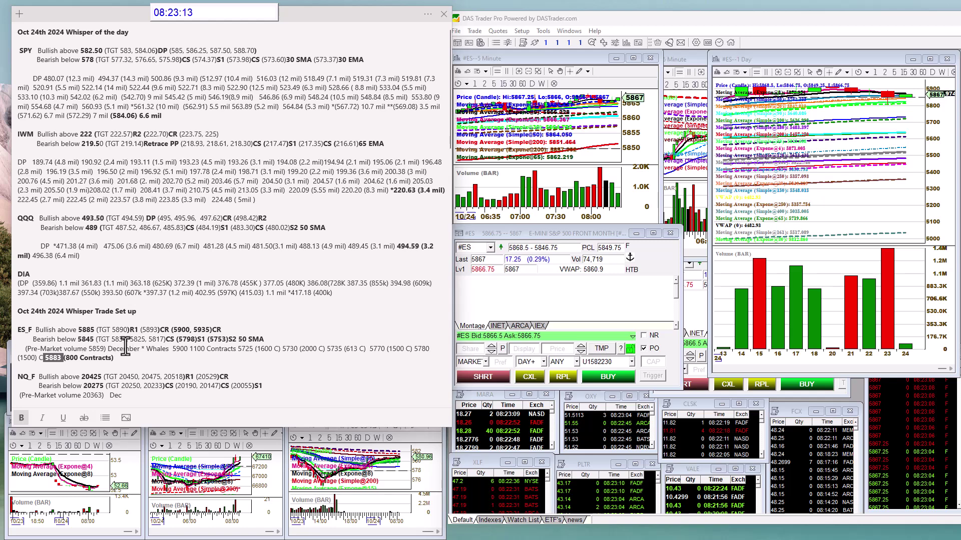
scroll(143, 345, "down", 4)
Step: Step the montage and charts through #NQ and then crude oil #CRD
left_click(474, 248)
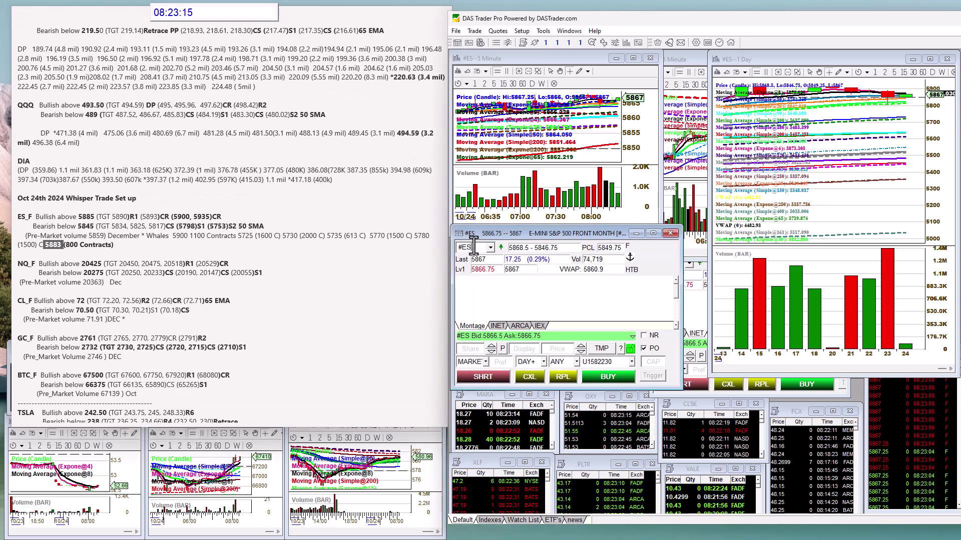
key("BackSpace")
type("Q")
key("Return")
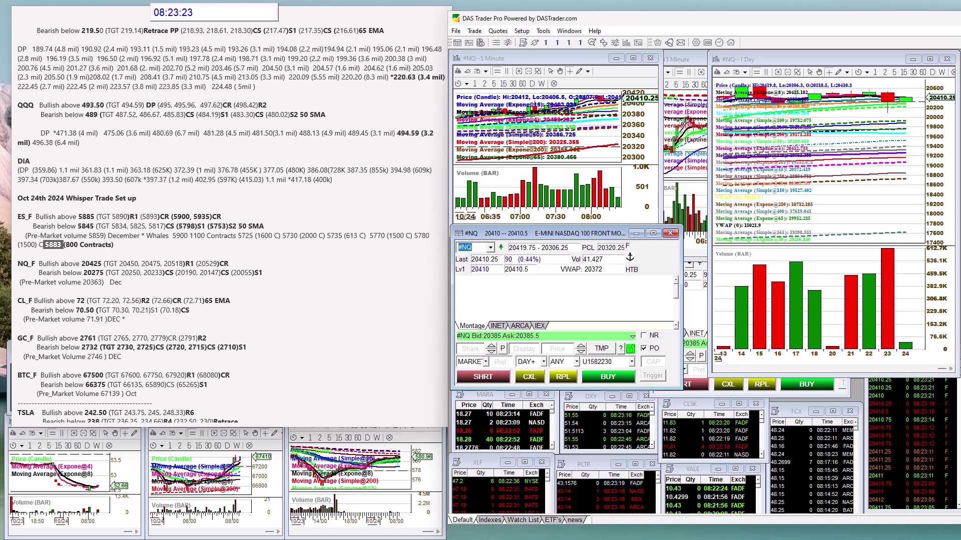
left_click(481, 250)
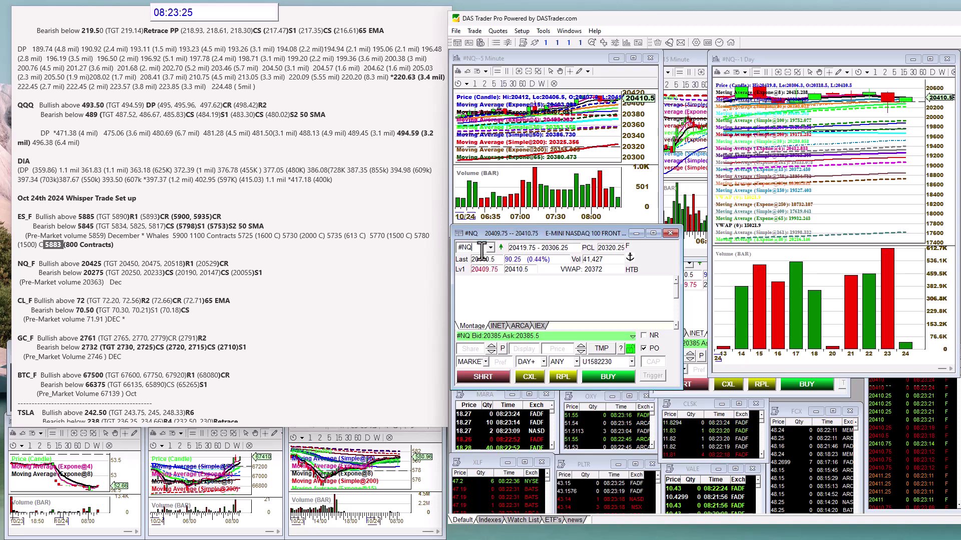
type("#CRD")
key("Return")
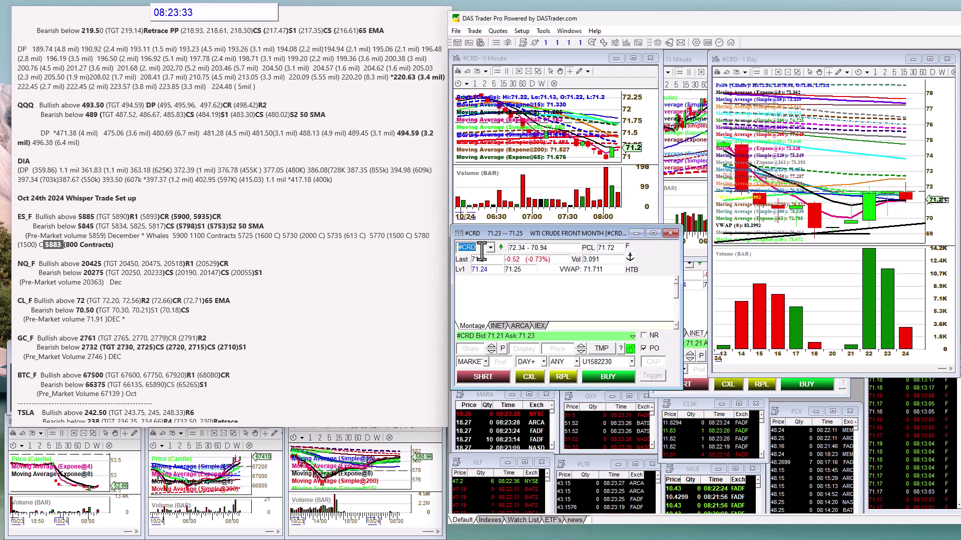
Step: Load gold #GC, then bitcoin #BTC, into the montage and linked charts
key("Return")
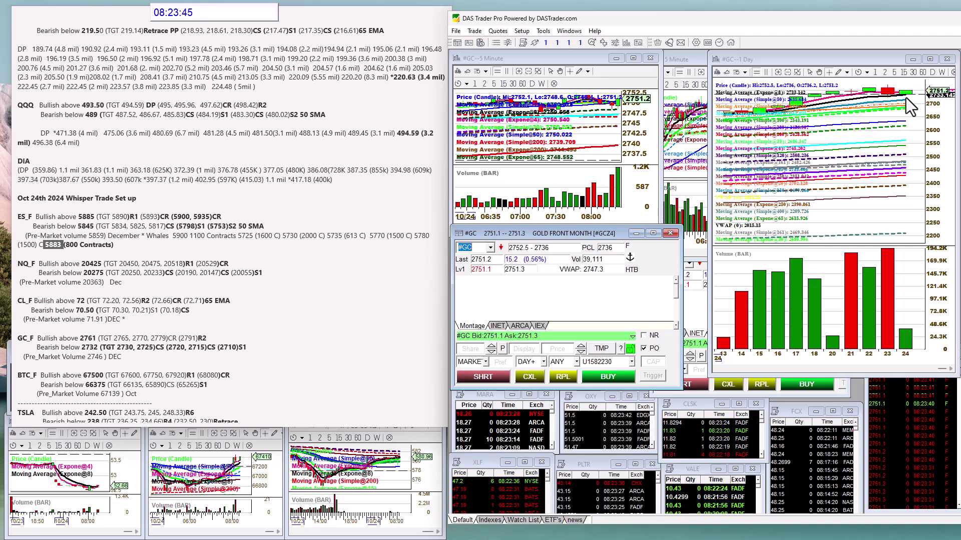
left_click(475, 248)
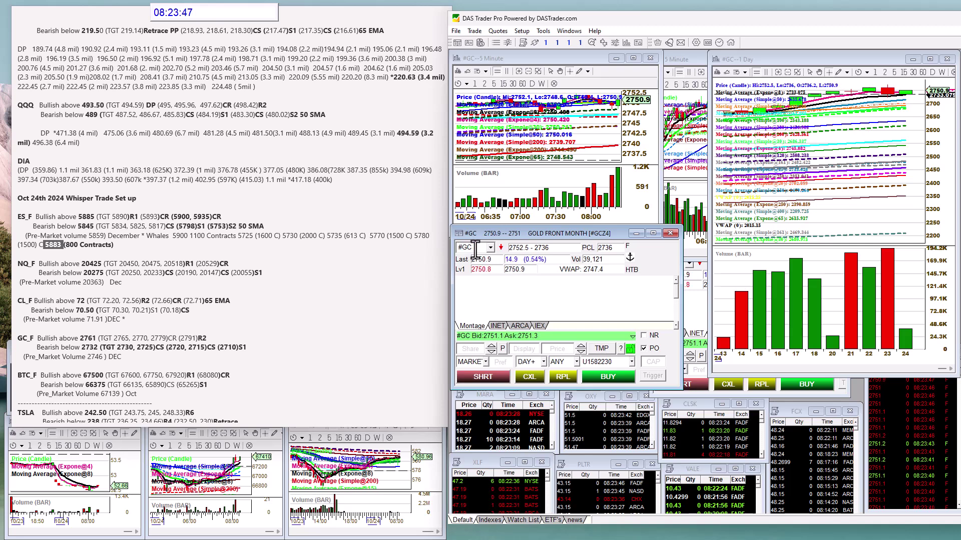
key("BackSpace")
key("BackSpace")
type("BTC")
key("Return")
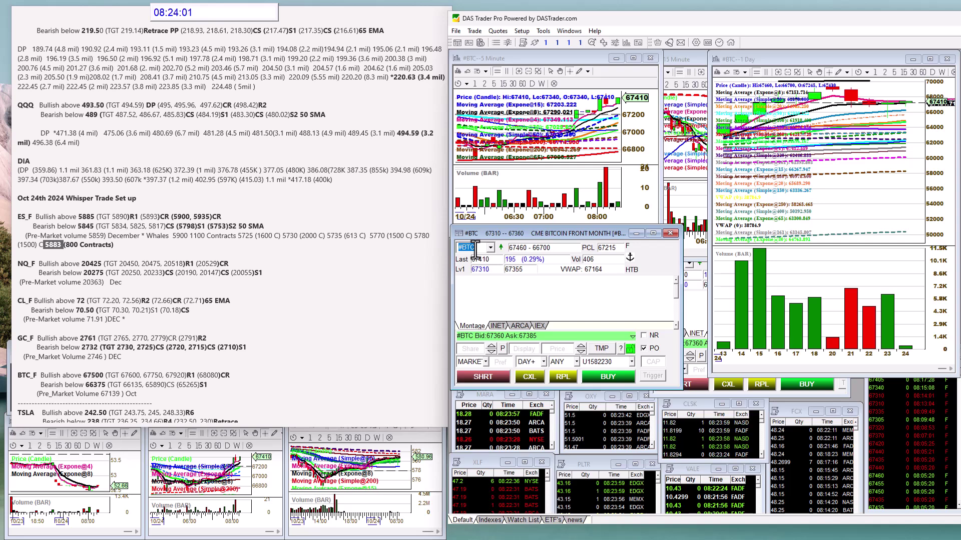
Step: Scroll the notes down to the TSLA setup and clear the #BTC ticker
scroll(186, 342, "down", 4)
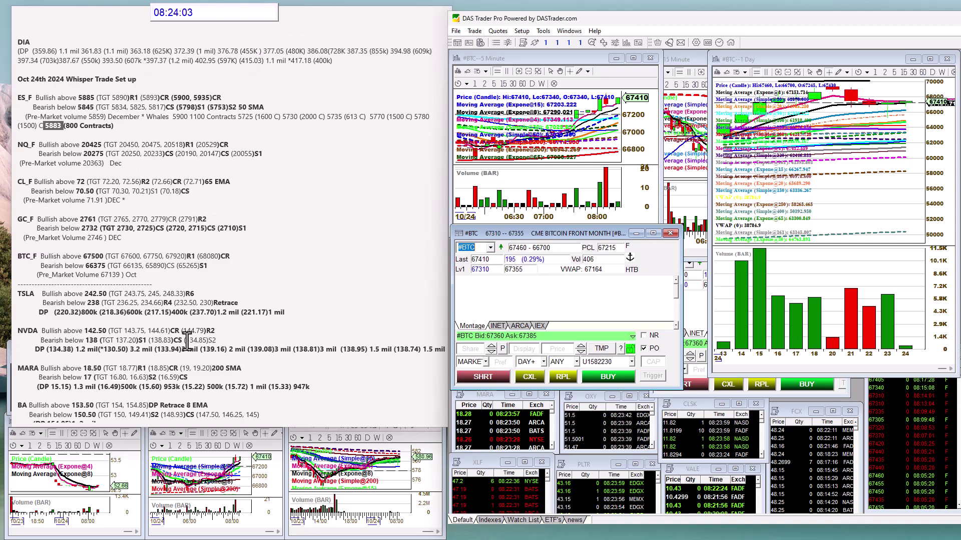
left_click(478, 247)
key("BackSpace")
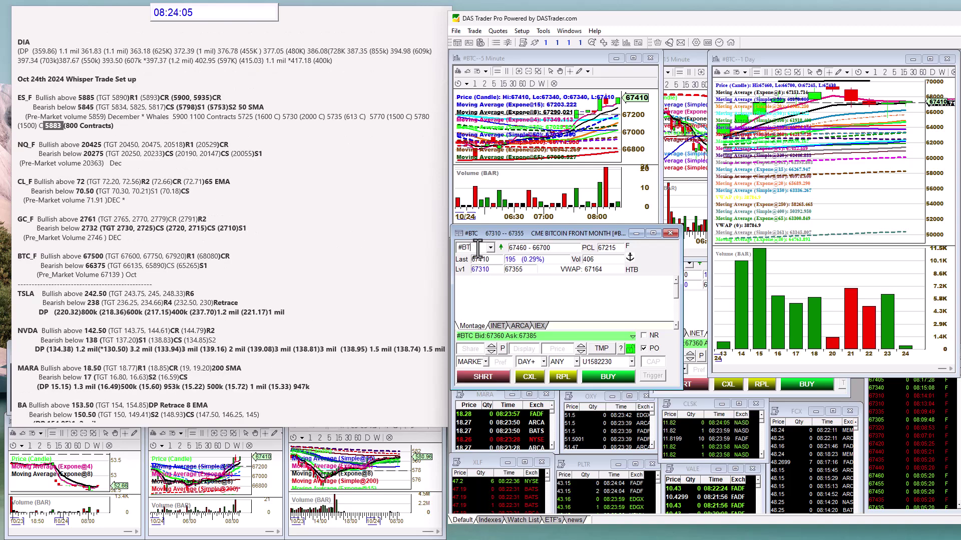
Step: Step the montage and linked charts through TSLA, NVDA and MARA in turn
type("TSLA")
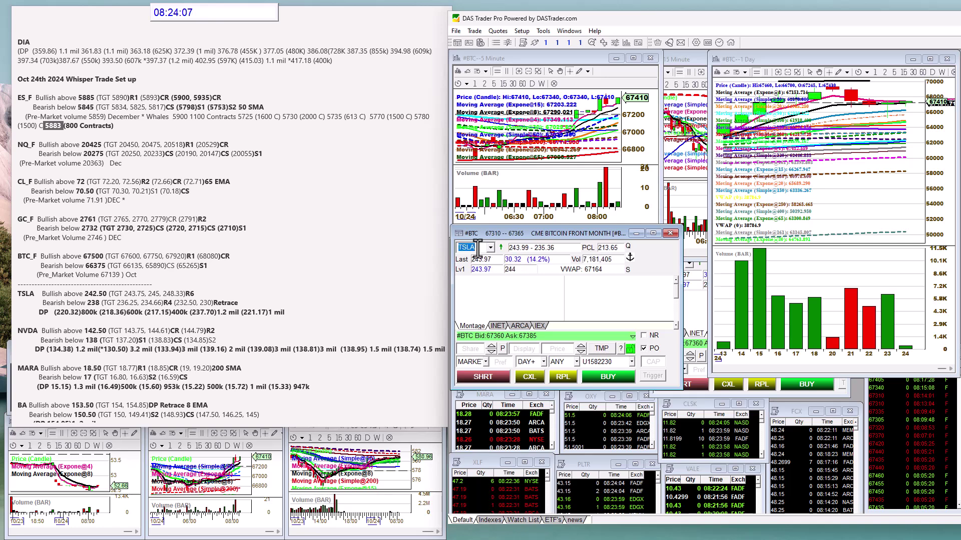
key("Return")
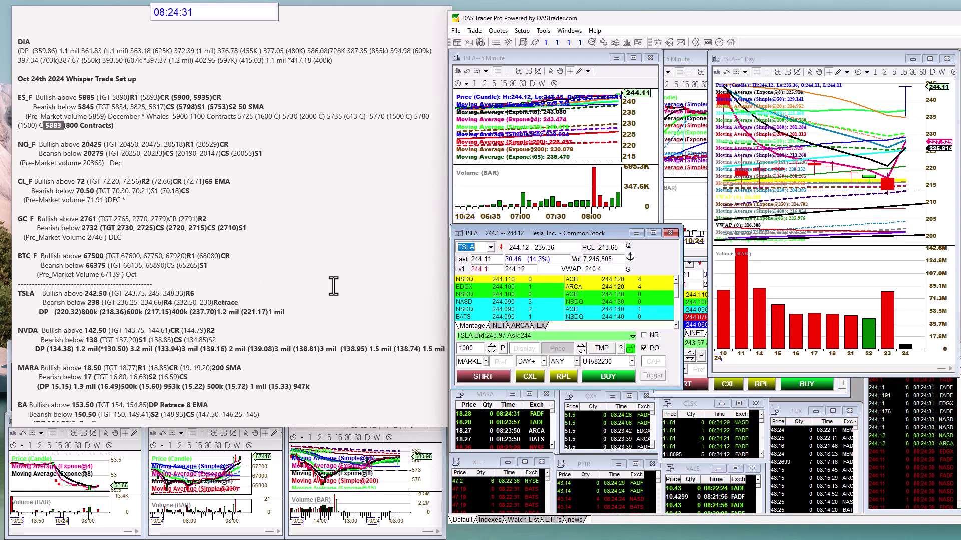
left_click(479, 247)
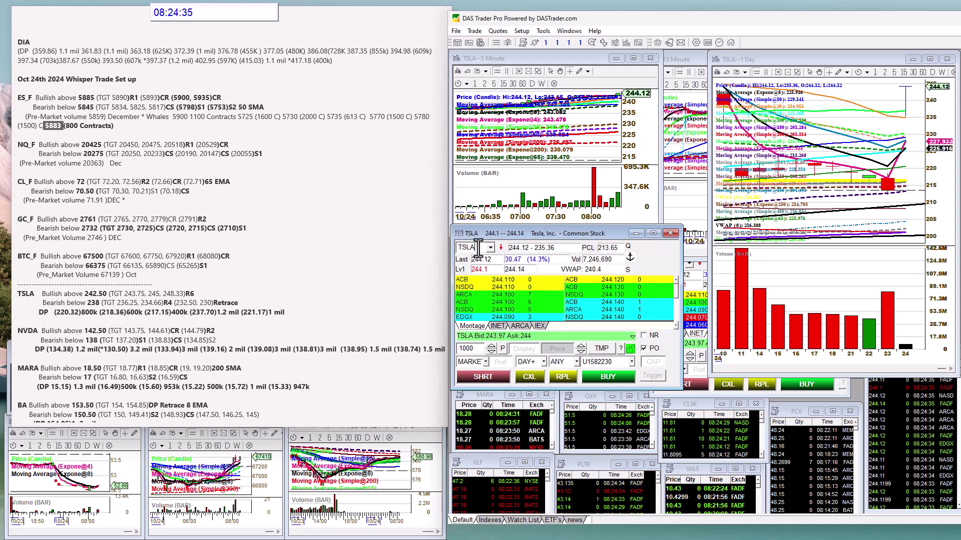
key("BackSpace")
key("BackSpace")
key("BackSpace")
type("NV")
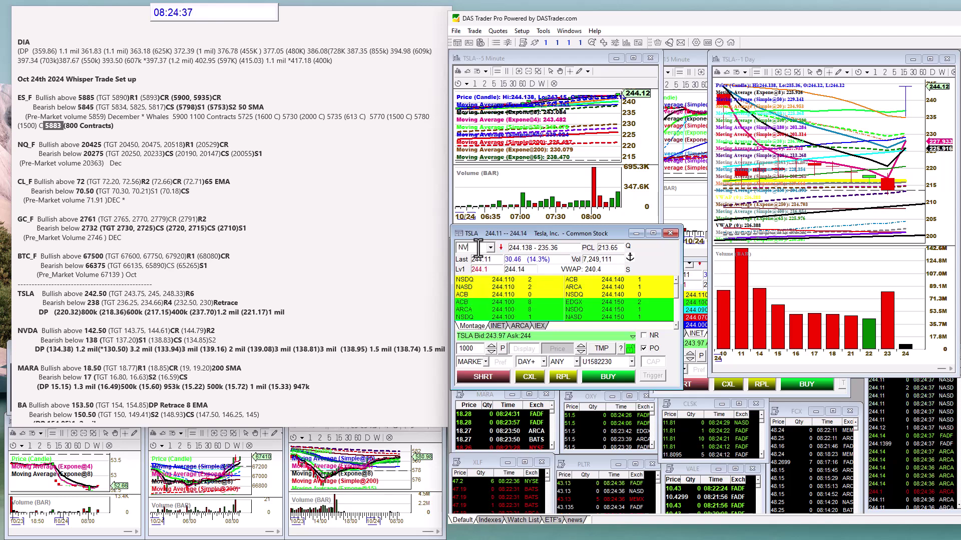
type("DA")
key("Return")
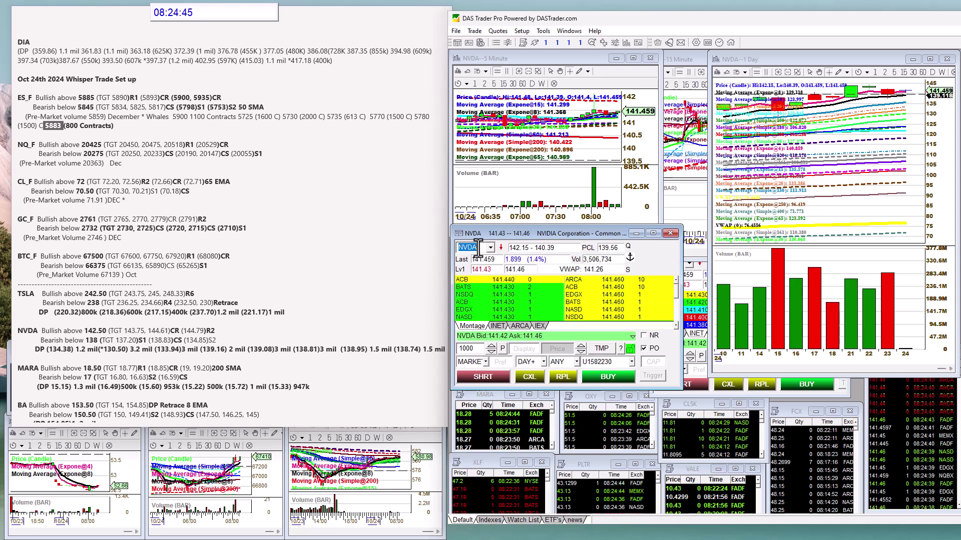
type("MARA")
key("Return")
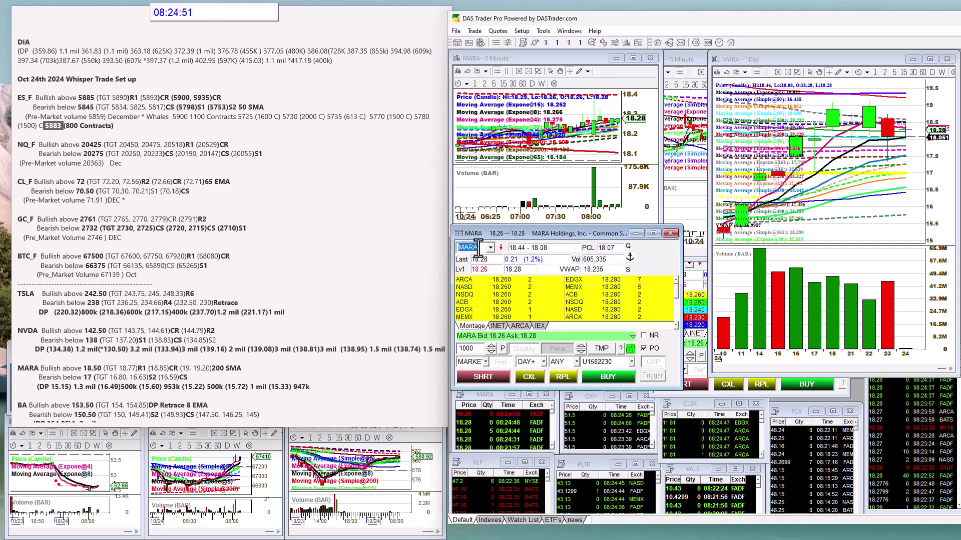
Step: Load Boeing (BA) into the montage and charts and scroll the setup notes down
type("BA")
key("Return")
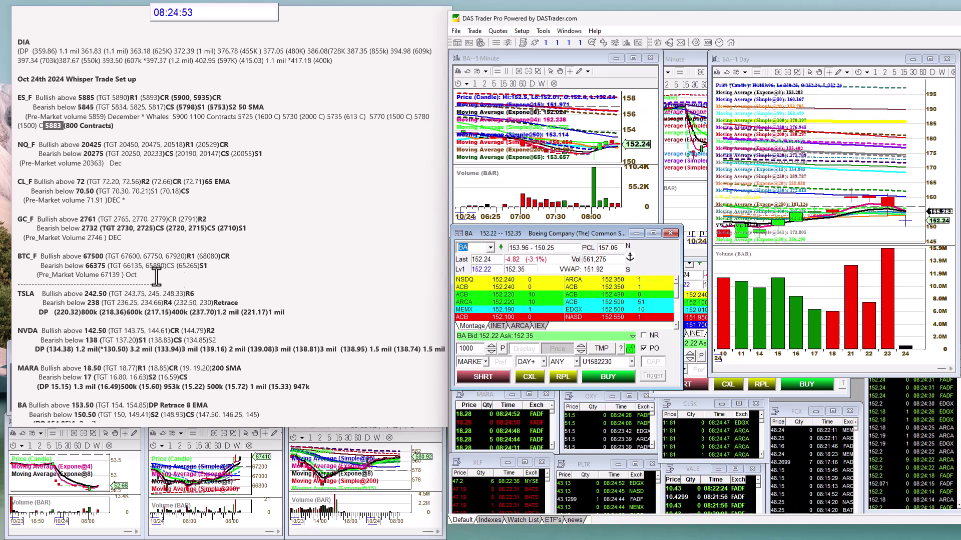
scroll(170, 333, "down", 2)
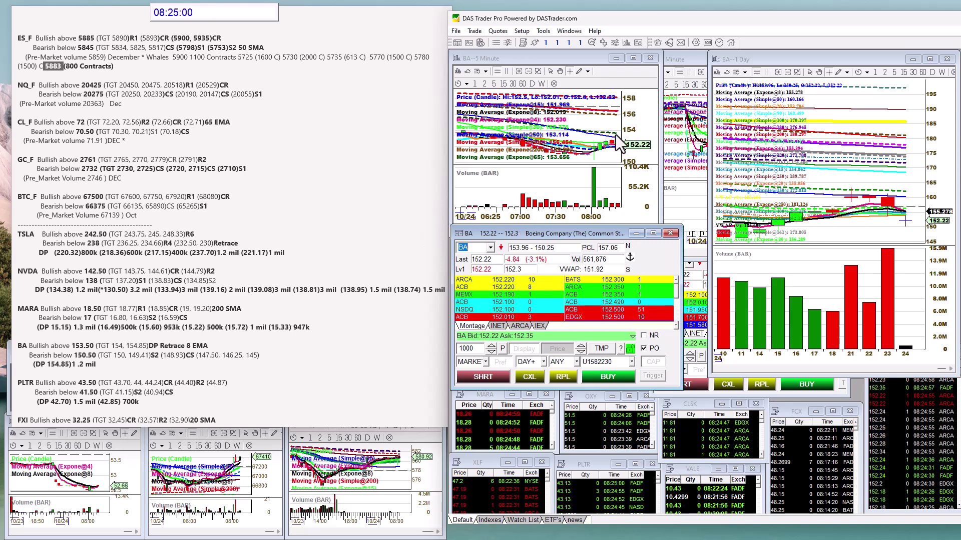
left_click(150, 378)
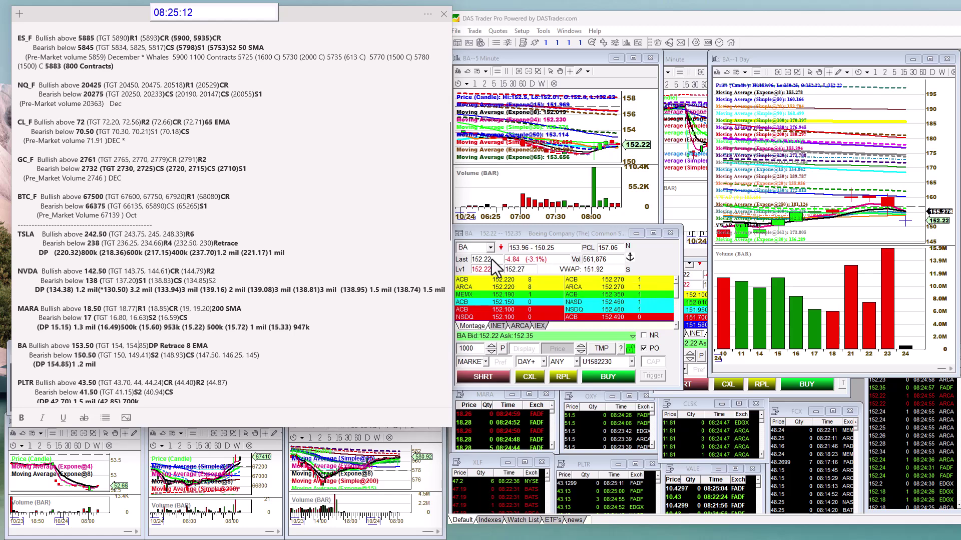
Step: Load PLTR and scroll the notes to show the PLTR, FXI, BABA and IBM setups
left_click(475, 247)
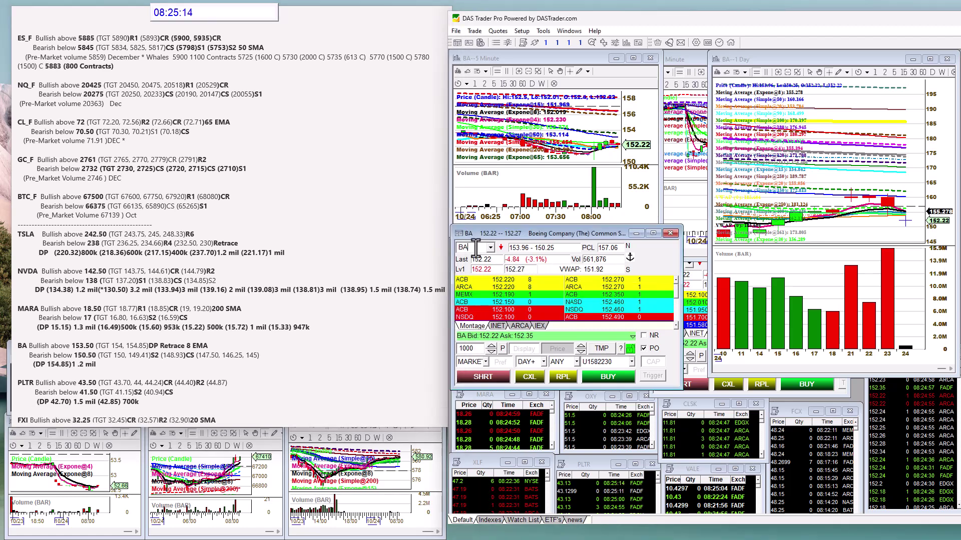
type("PLTR")
key("Return")
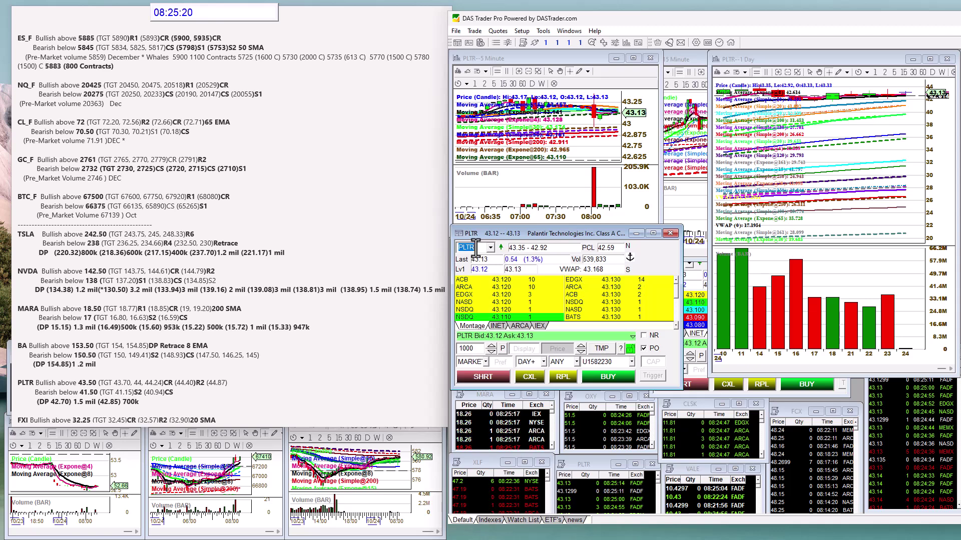
scroll(344, 279, "down", 2)
scroll(344, 279, "down", 2)
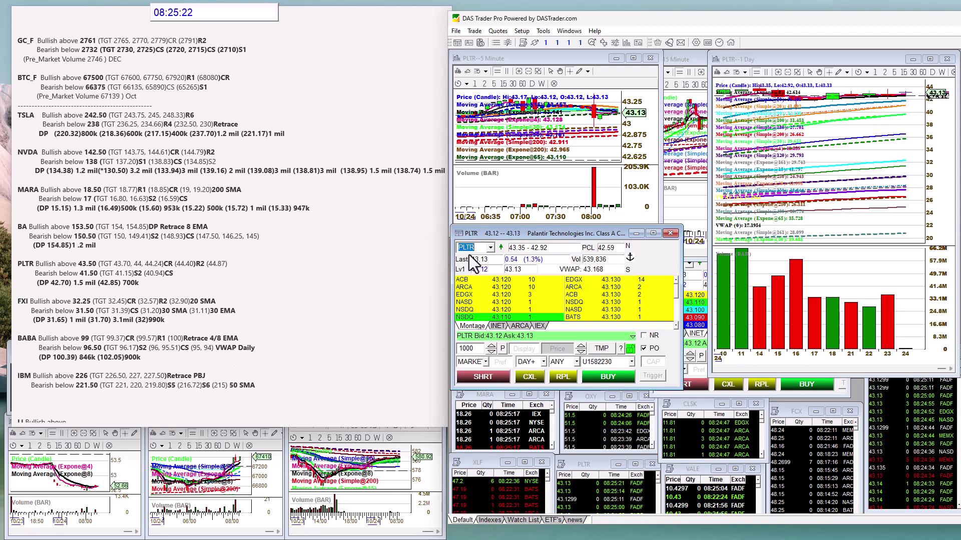
Step: Load FXI, then BABA, into the montage and linked charts
type("P")
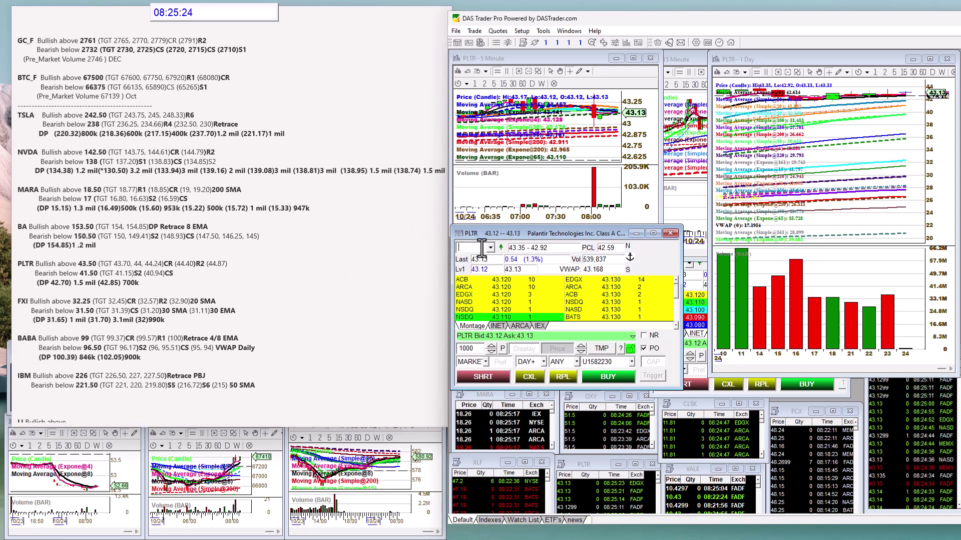
key("BackSpace")
type("FXI")
key("Return")
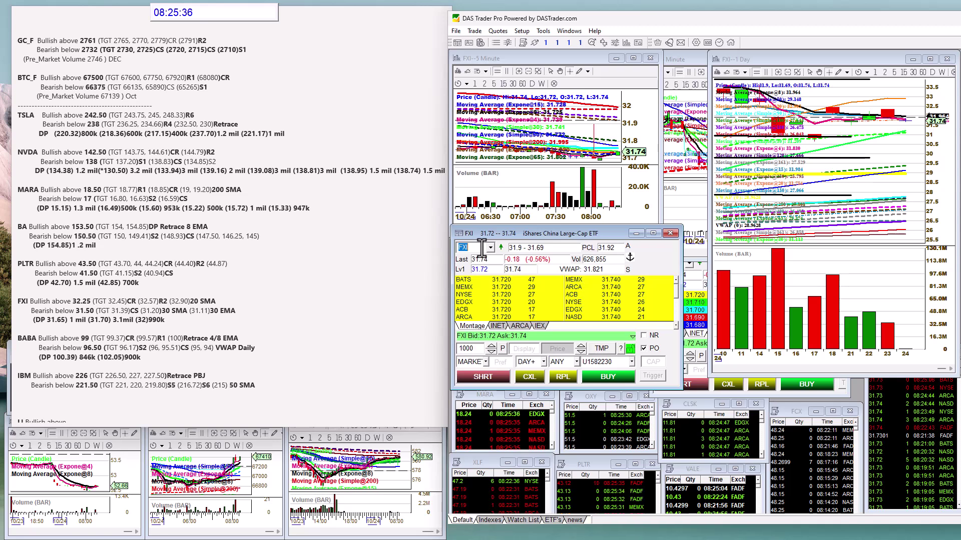
type("BABA")
key("Return")
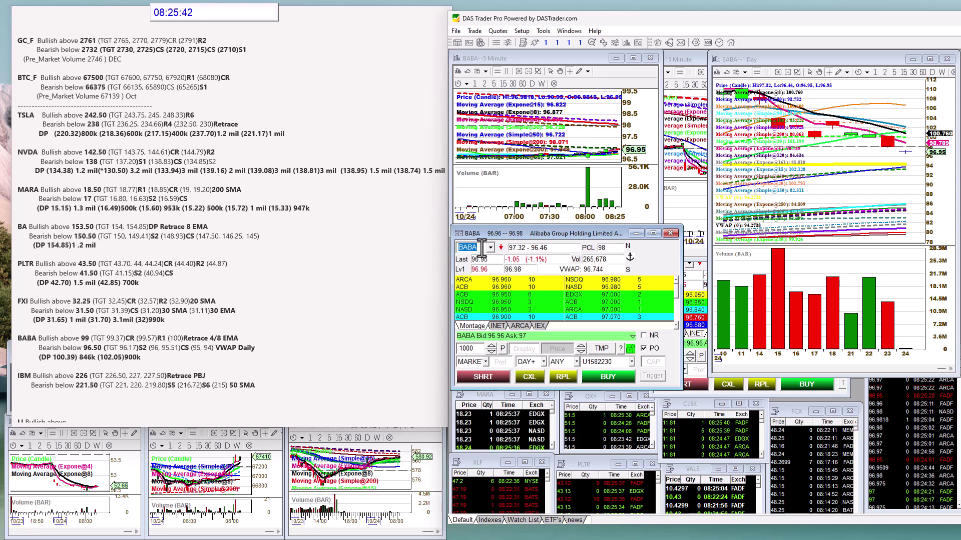
Step: Load IBM, then open, enlarge and close its weekly chart with the W hotkey
type("IBM")
key("Return")
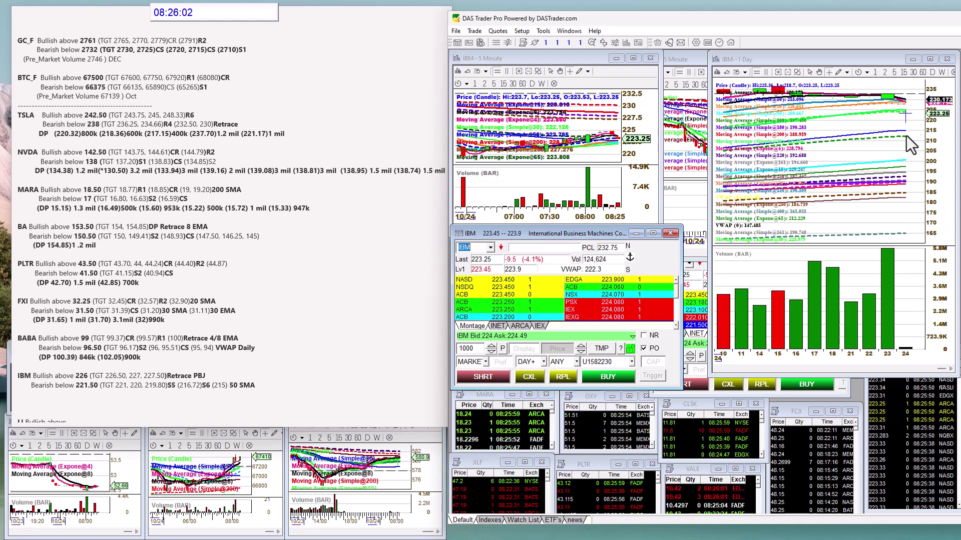
key("w")
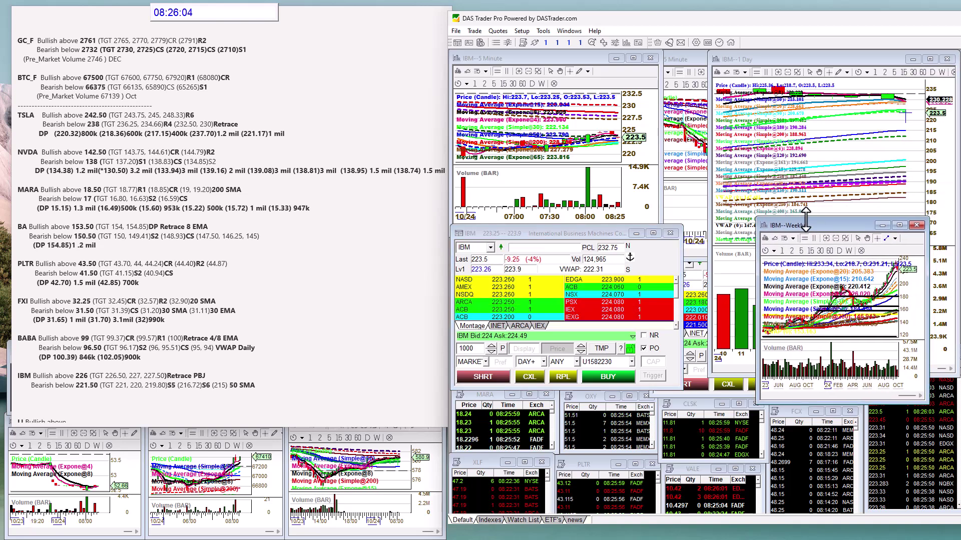
key("w")
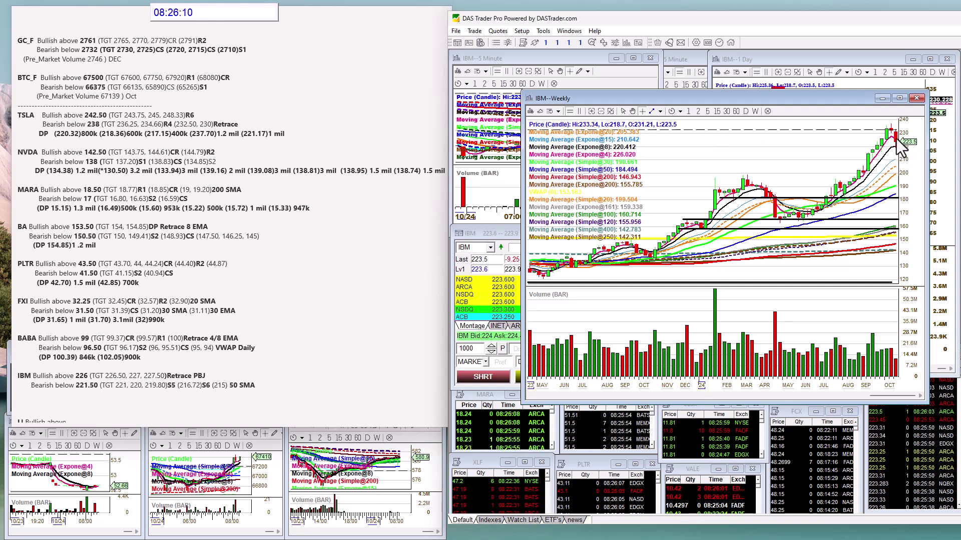
key("Escape")
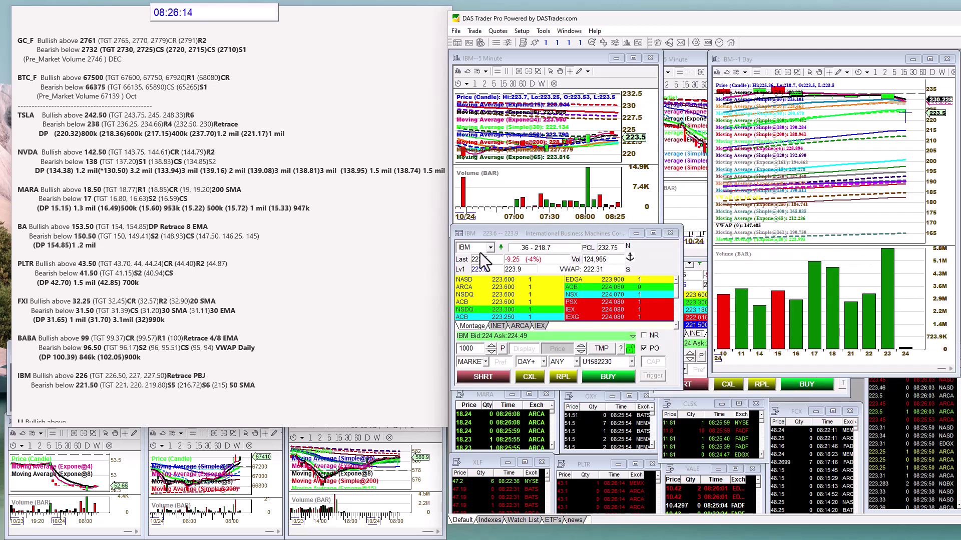
Step: Scroll the notes back up to the SPY through DIA levels and refocus the IBM montage
scroll(322, 299, "down", 2)
scroll(322, 298, "up", 10)
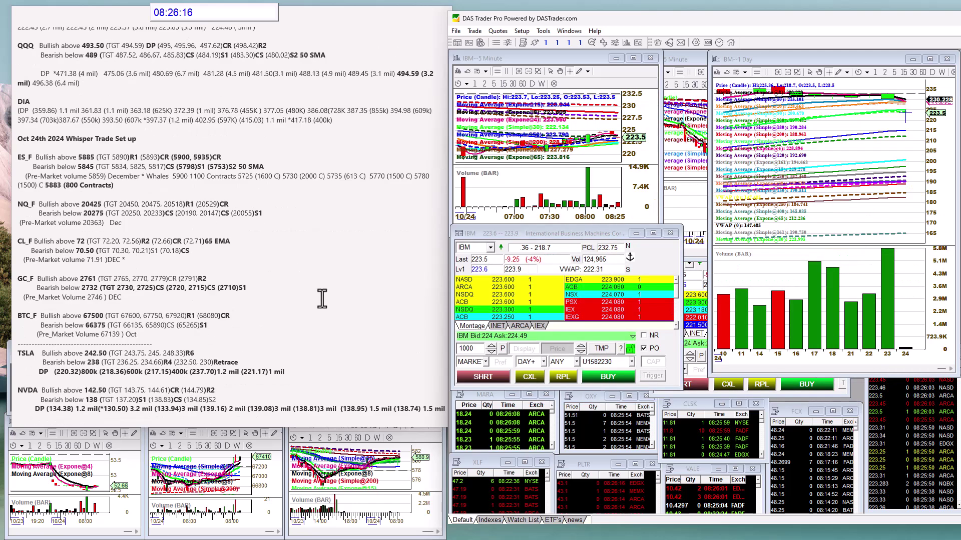
scroll(322, 299, "up", 5)
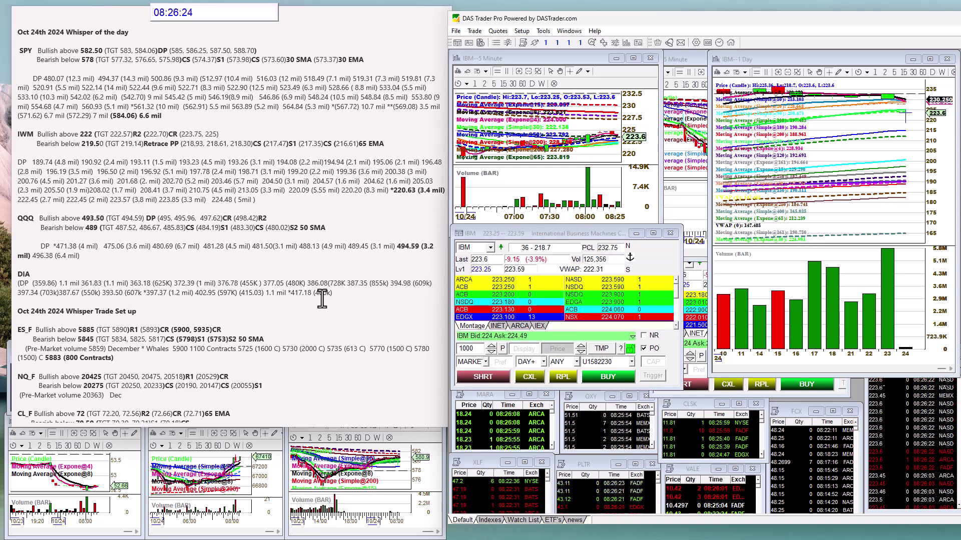
left_click(459, 250)
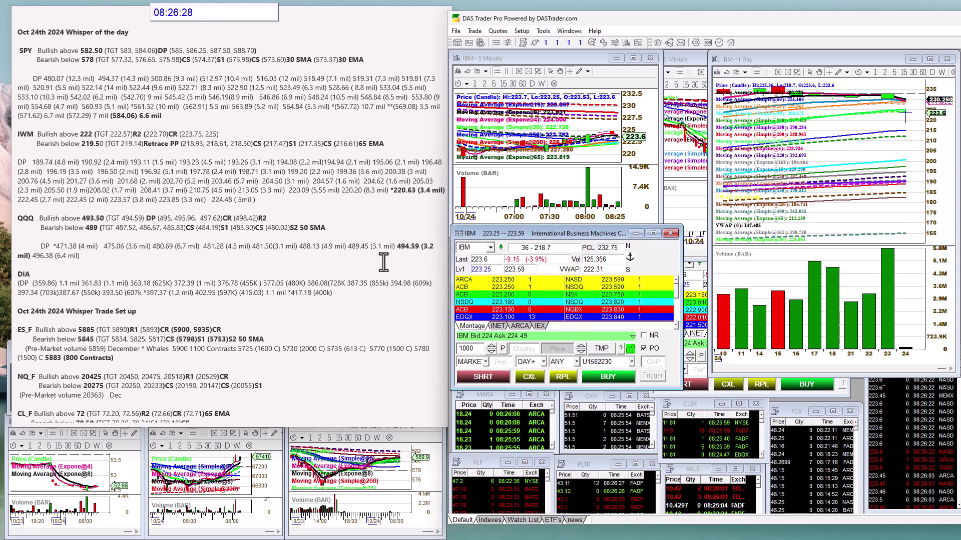